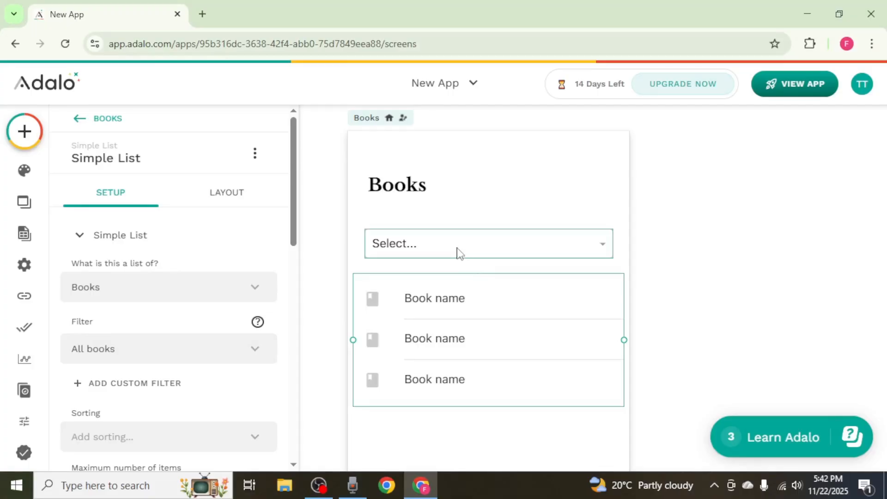
# Search the component library for "drop" to locate the Dropdown Menu component
pyautogui.click(33, 135)
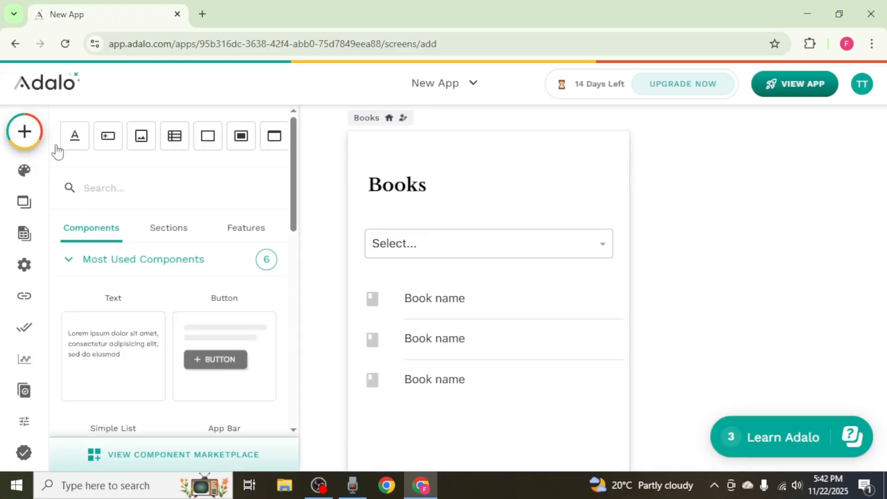
pyautogui.click(105, 185)
pyautogui.write('drop')
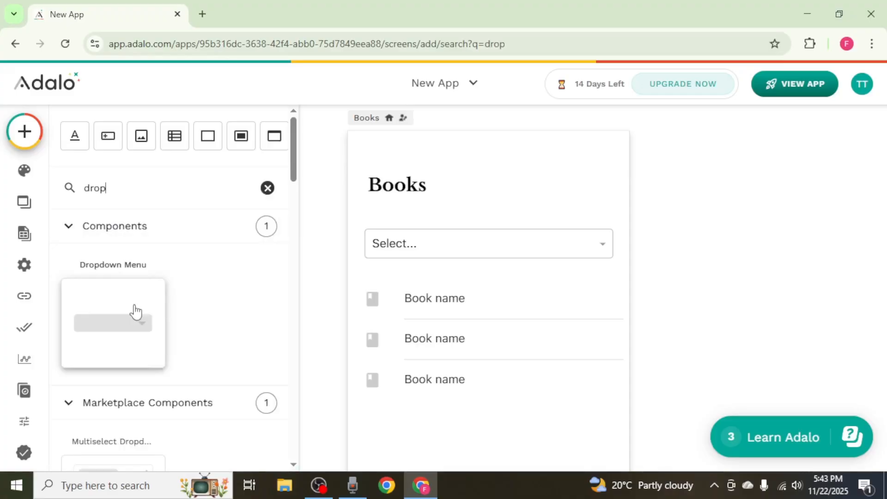
# Review the records stored in the Books database collection and close the record table
pyautogui.click(24, 235)
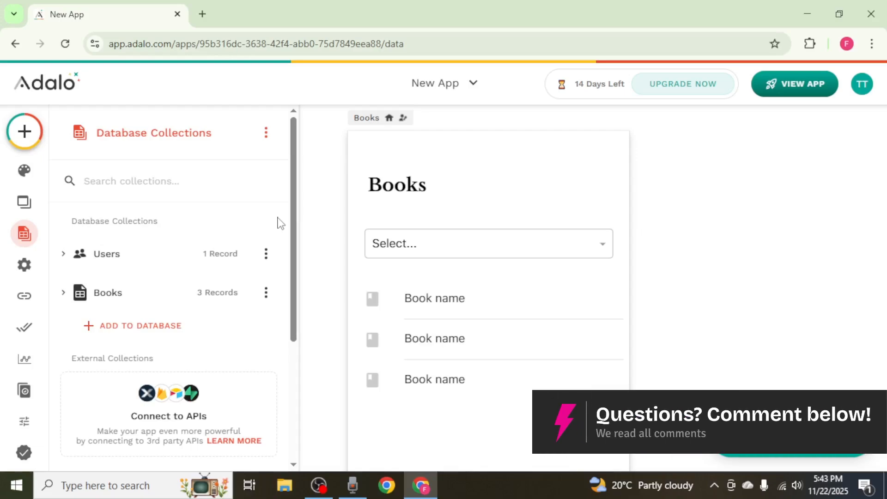
pyautogui.scroll(-2, 279, 223)
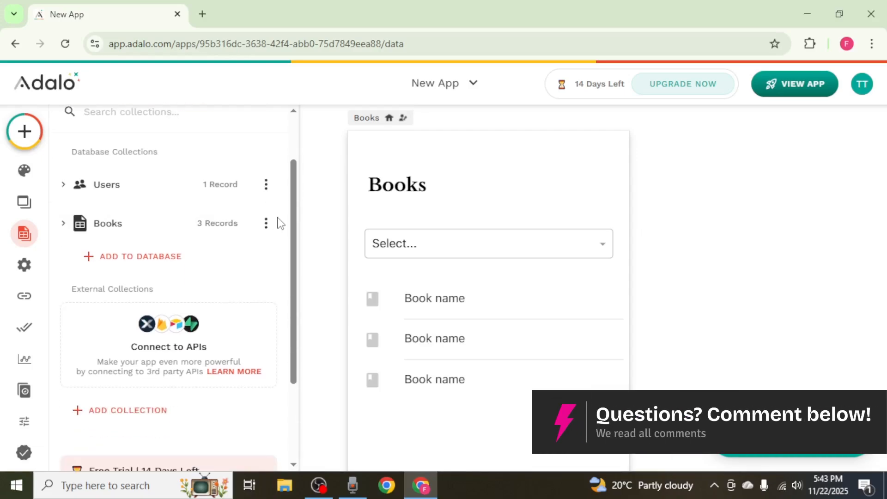
pyautogui.click(130, 227)
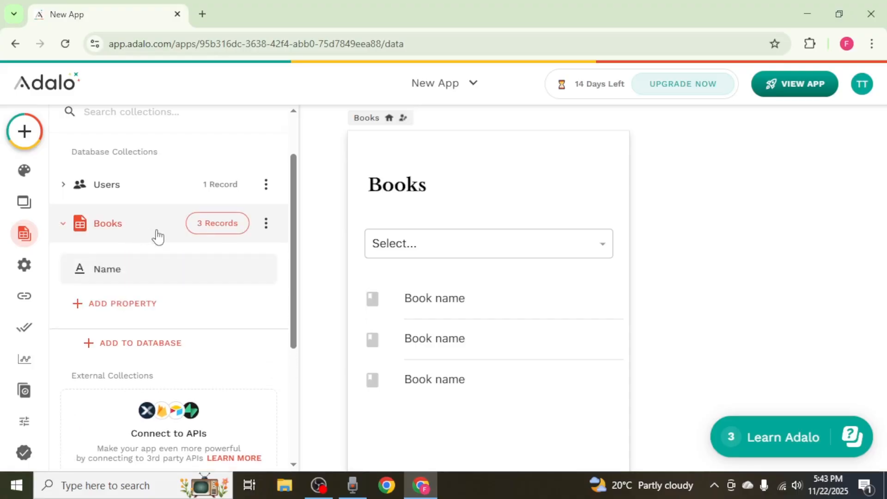
pyautogui.click(225, 234)
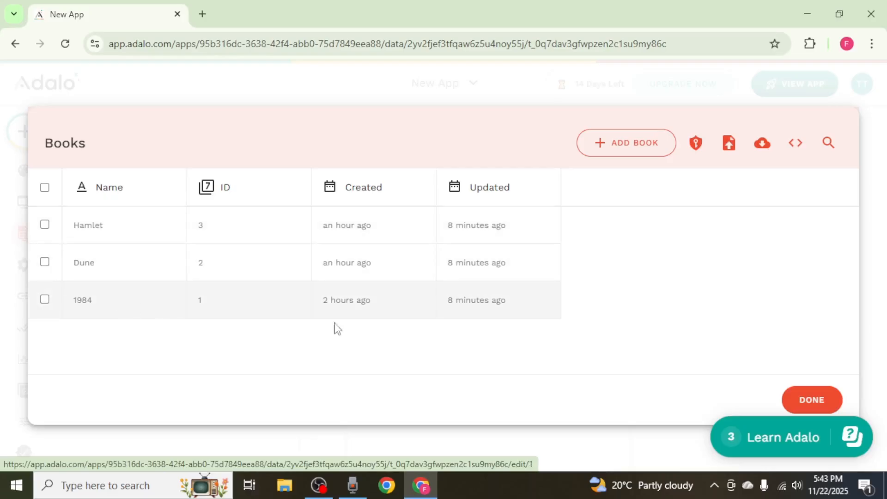
pyautogui.click(797, 404)
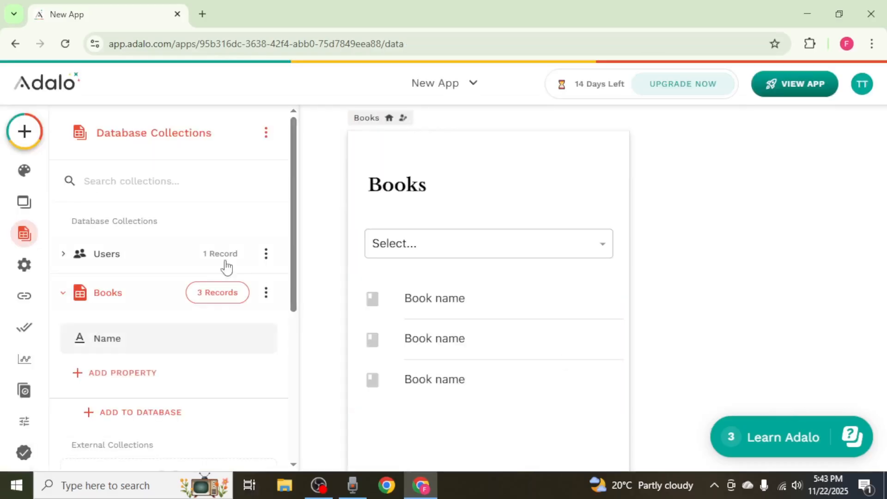
# Add a new database collection named Categories
pyautogui.scroll(-2, 203, 244)
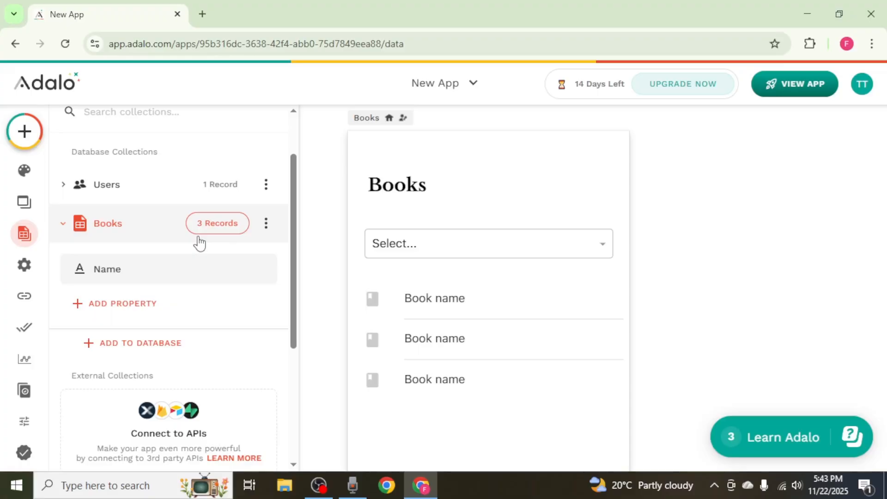
pyautogui.click(170, 350)
pyautogui.scroll(-2, 171, 351)
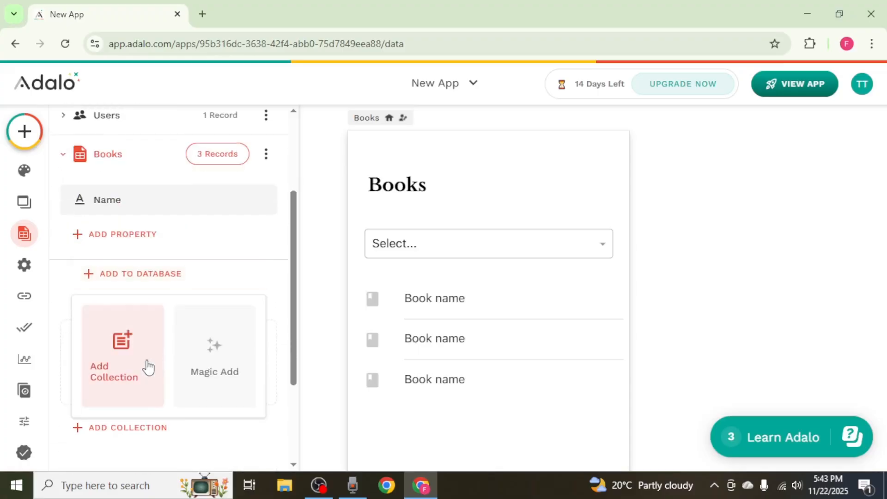
pyautogui.click(134, 371)
pyautogui.click(192, 222)
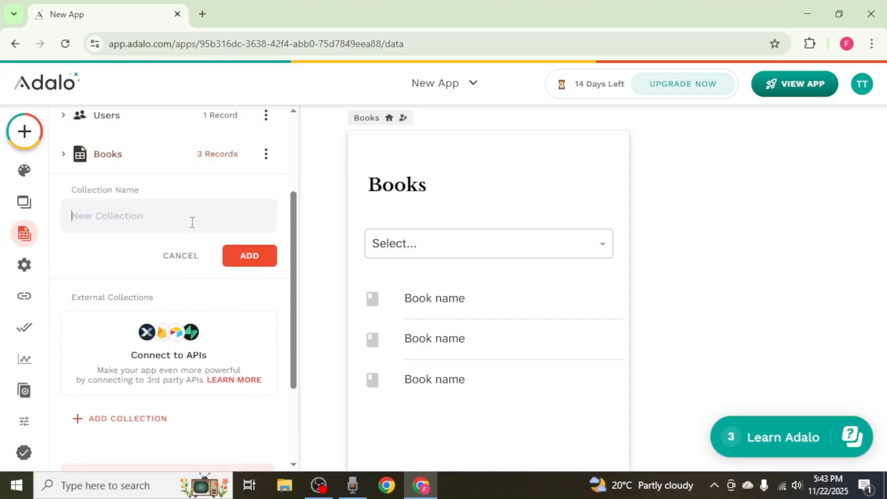
pyautogui.write('Categories')
pyautogui.click(237, 257)
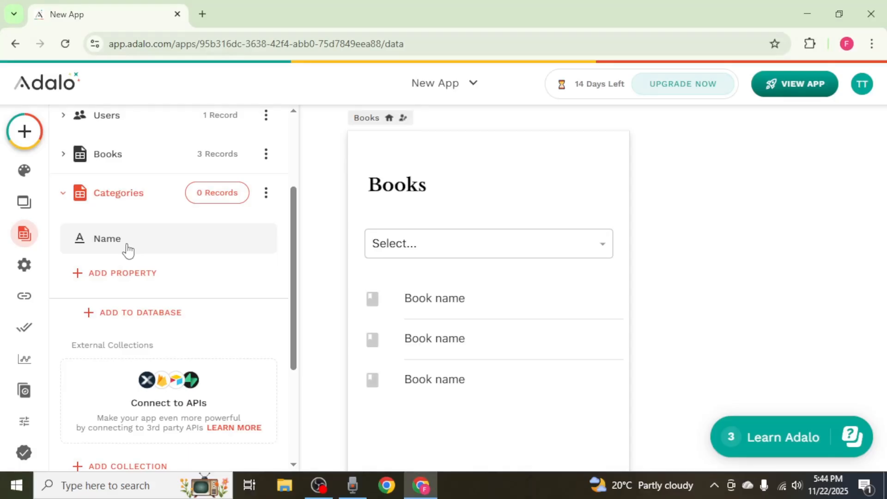
# Add a Books relationship property to Categories, where a book has only one category and a category can have multiple books
pyautogui.click(123, 277)
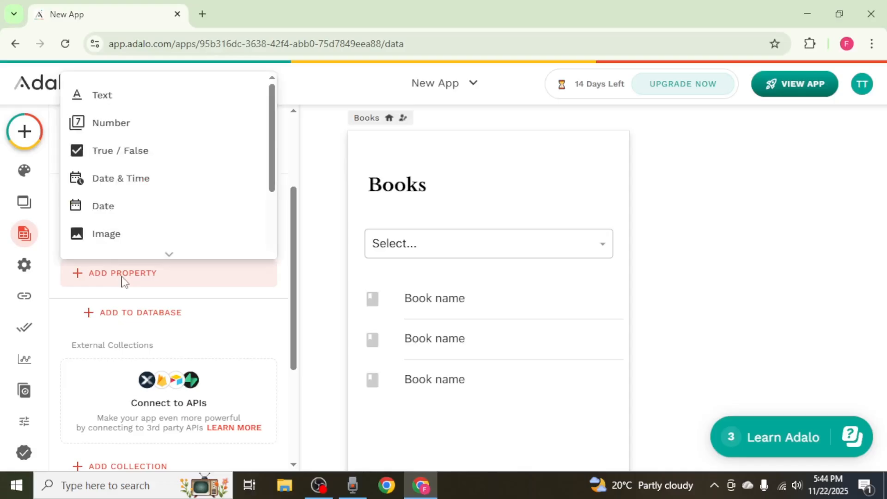
pyautogui.scroll(-2, 175, 198)
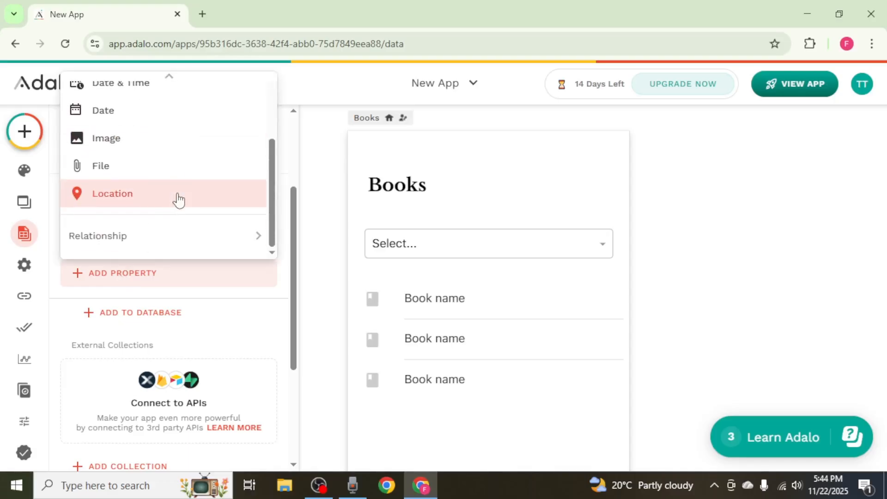
pyautogui.moveTo(159, 232)
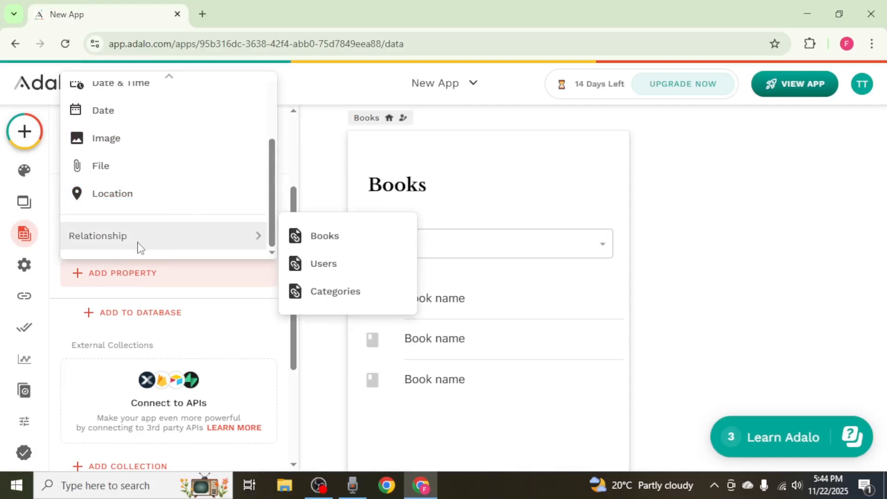
pyautogui.click(326, 246)
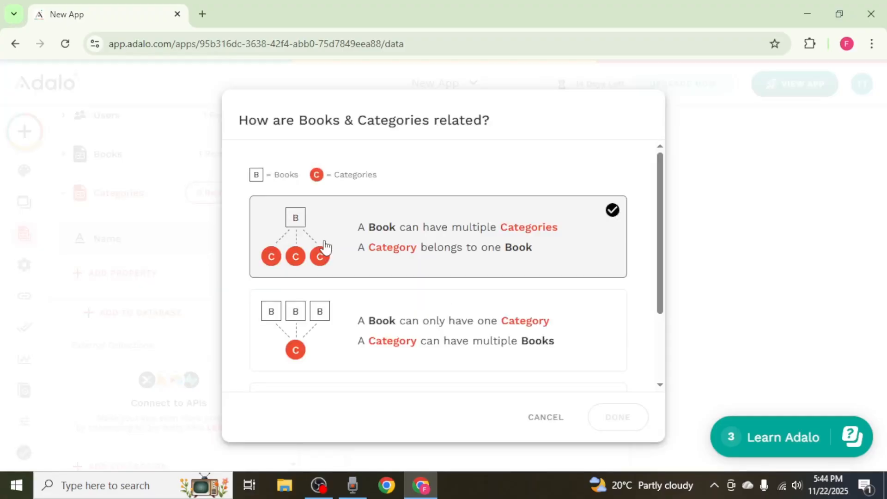
pyautogui.click(412, 308)
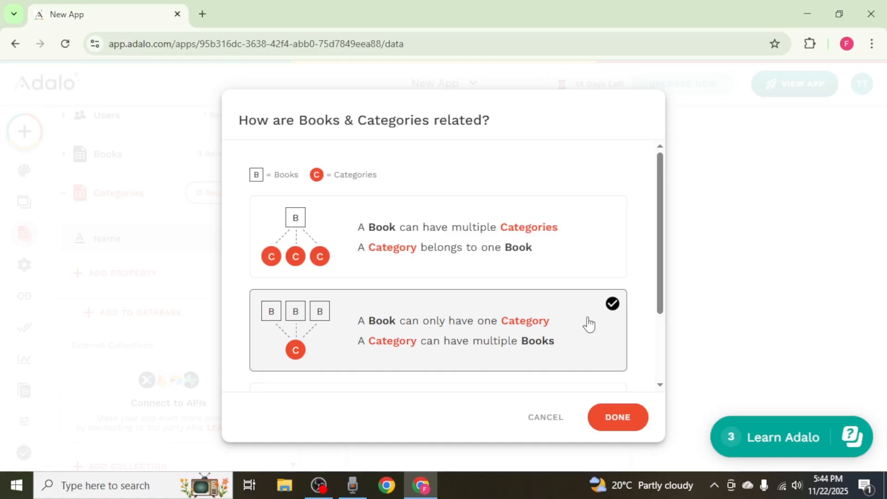
pyautogui.click(617, 418)
pyautogui.click(252, 430)
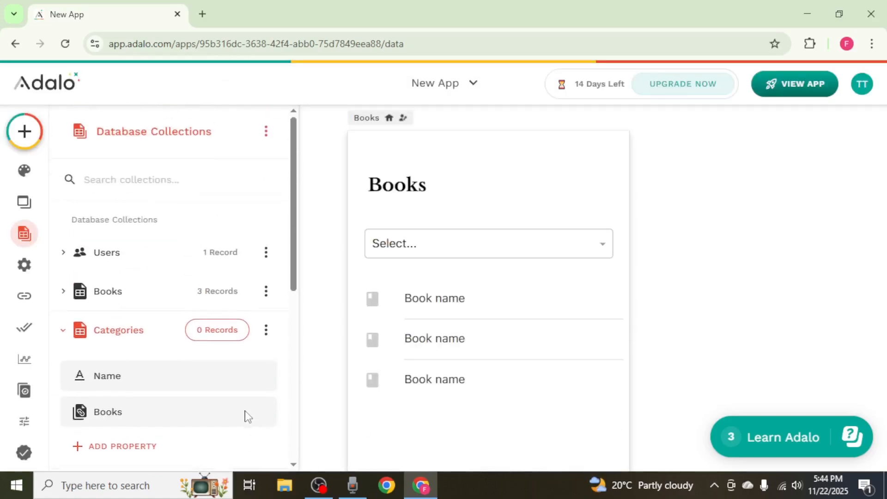
# Add three records named Drama, Science and Fiction to the Categories collection and close its record table
pyautogui.click(233, 343)
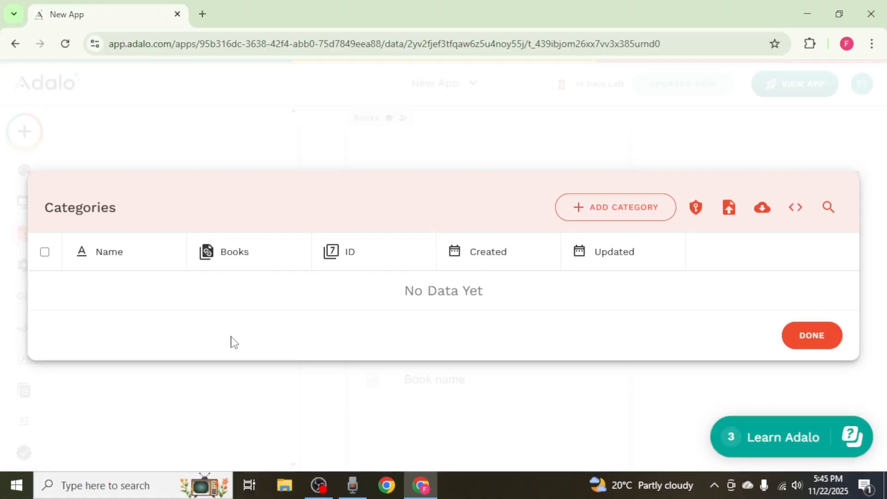
pyautogui.click(610, 212)
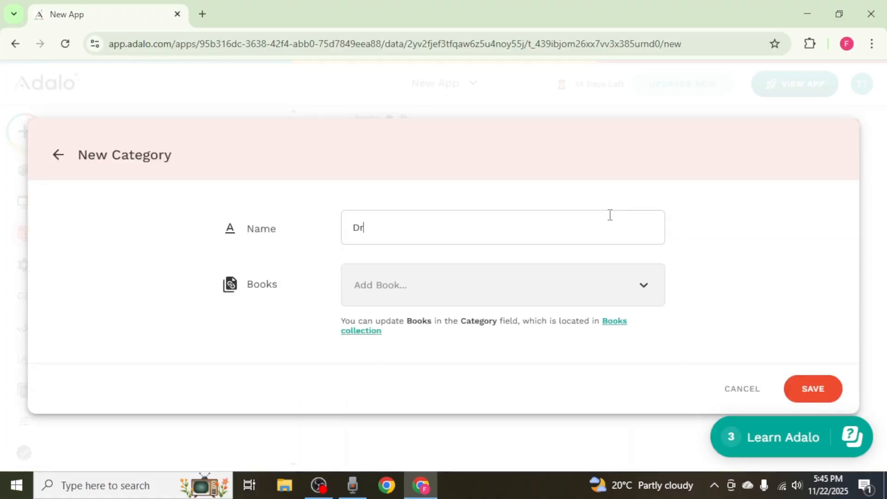
pyautogui.click(792, 383)
pyautogui.click(629, 195)
pyautogui.click(608, 231)
pyautogui.write('Science')
pyautogui.click(808, 392)
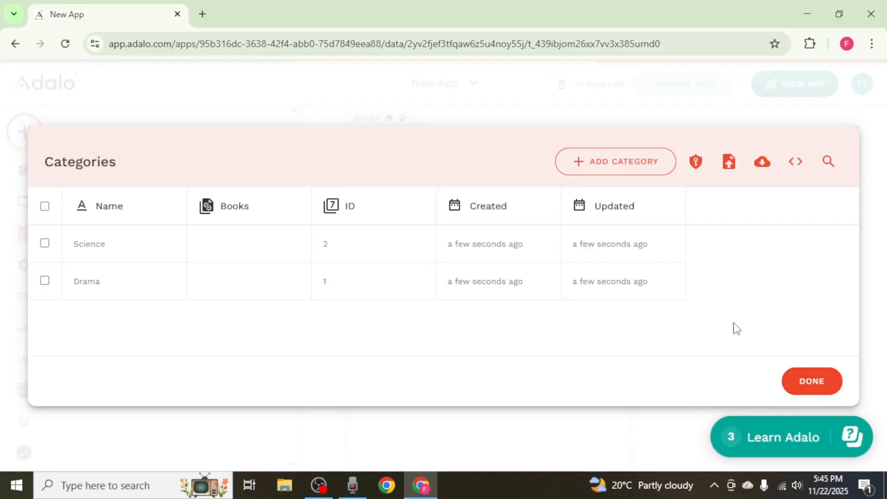
pyautogui.click(619, 176)
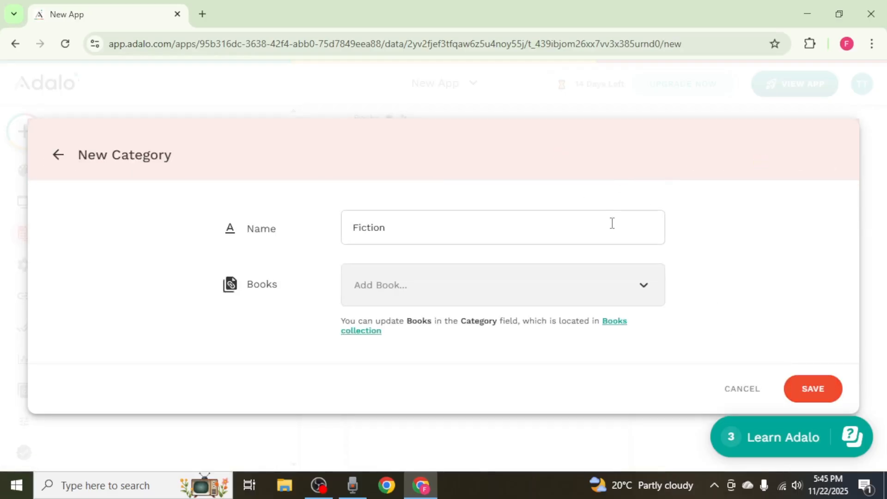
pyautogui.click(807, 390)
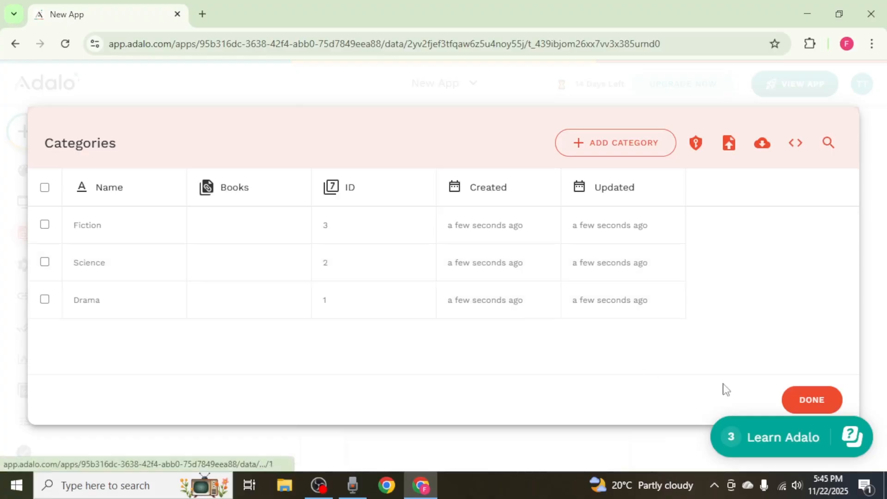
pyautogui.click(813, 407)
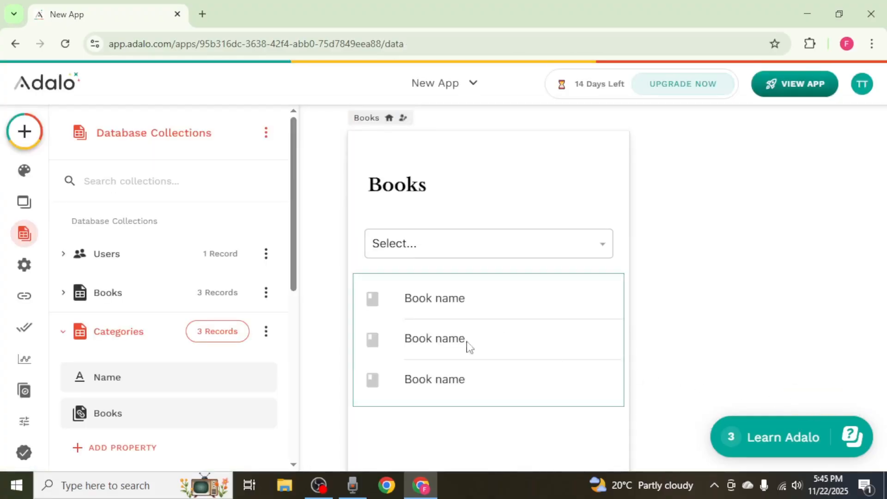
# Assign the Drama category to the Hamlet record in the Books collection and save it
pyautogui.click(172, 294)
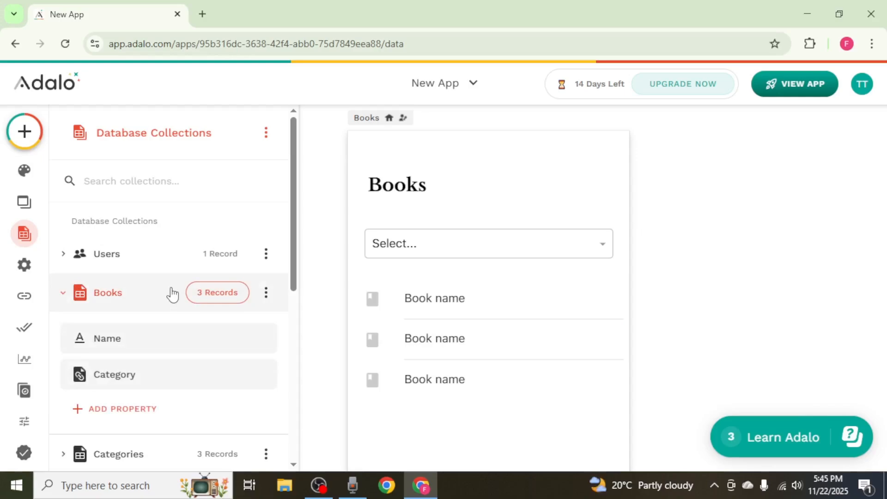
pyautogui.scroll(-1, 173, 293)
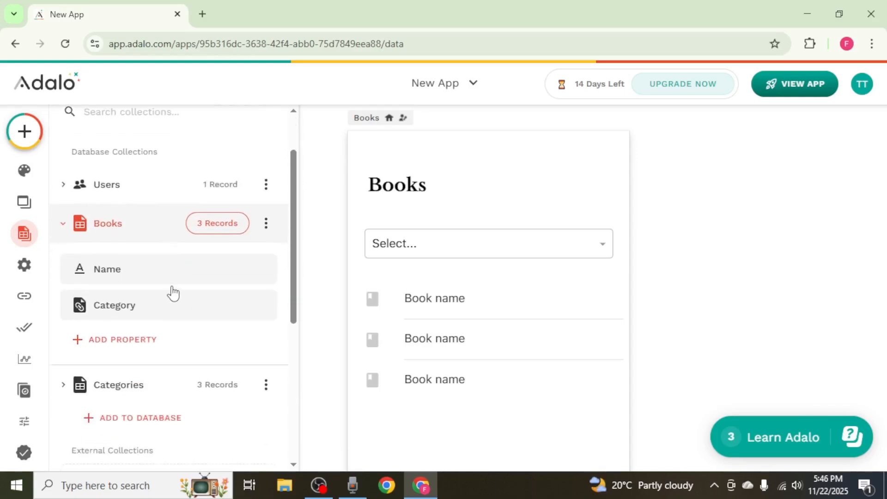
pyautogui.click(170, 311)
pyautogui.click(169, 311)
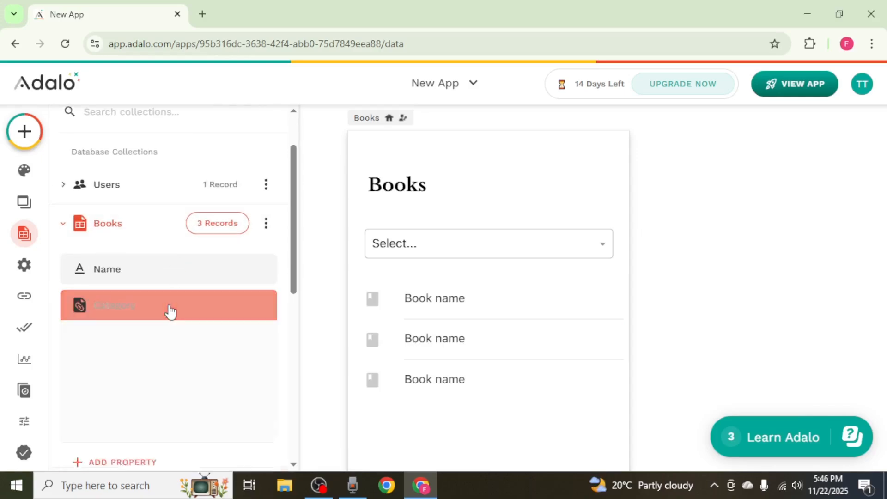
pyautogui.click(231, 231)
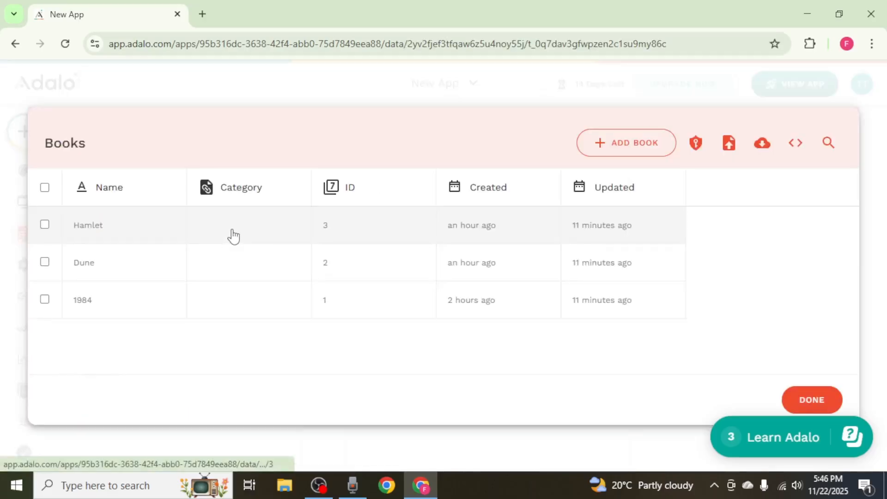
pyautogui.click(232, 235)
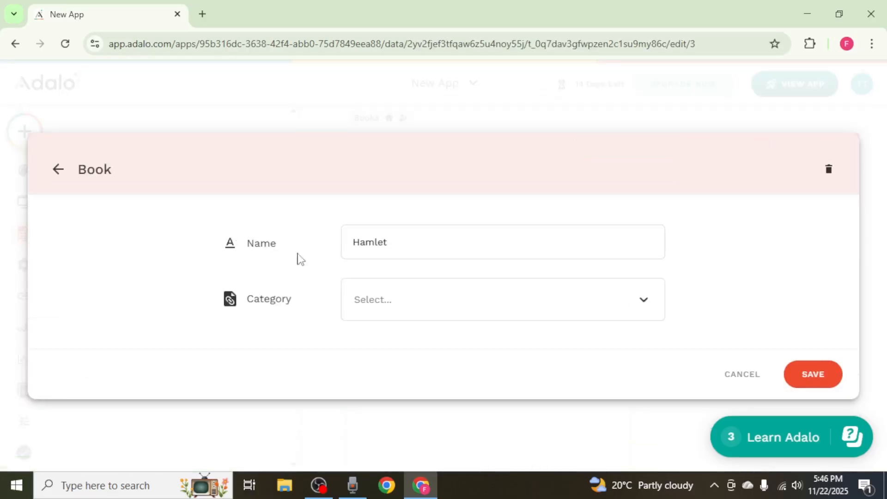
pyautogui.click(408, 300)
pyautogui.click(404, 385)
pyautogui.click(804, 373)
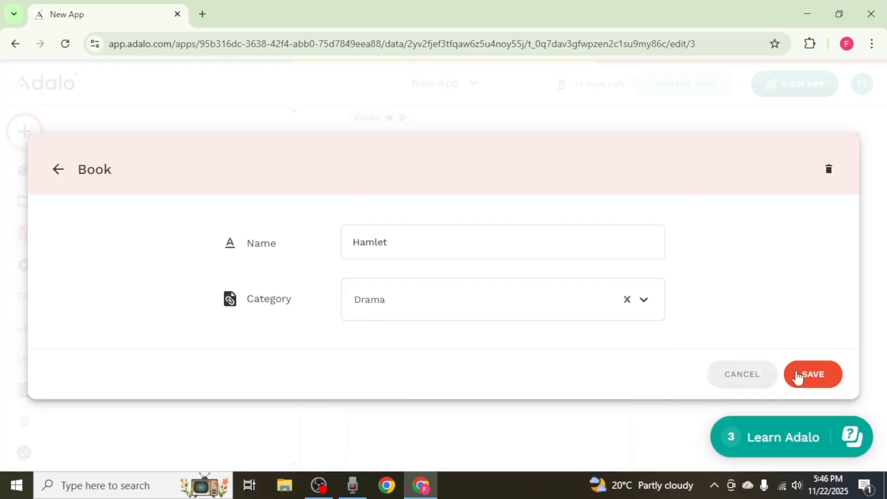
# Assign the Science category to Dune and Fiction to 1984, saving both records and closing the Books table
pyautogui.click(235, 272)
pyautogui.click(405, 302)
pyautogui.click(469, 361)
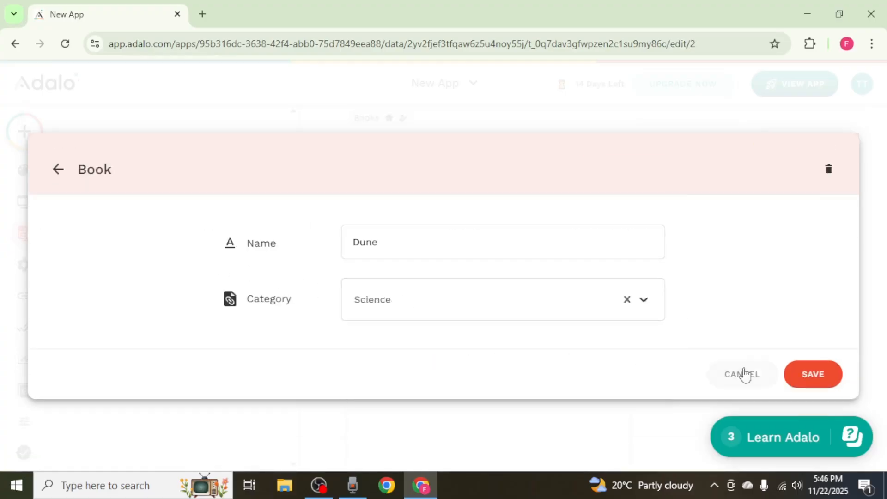
pyautogui.click(813, 374)
pyautogui.click(295, 309)
pyautogui.click(452, 306)
pyautogui.click(449, 339)
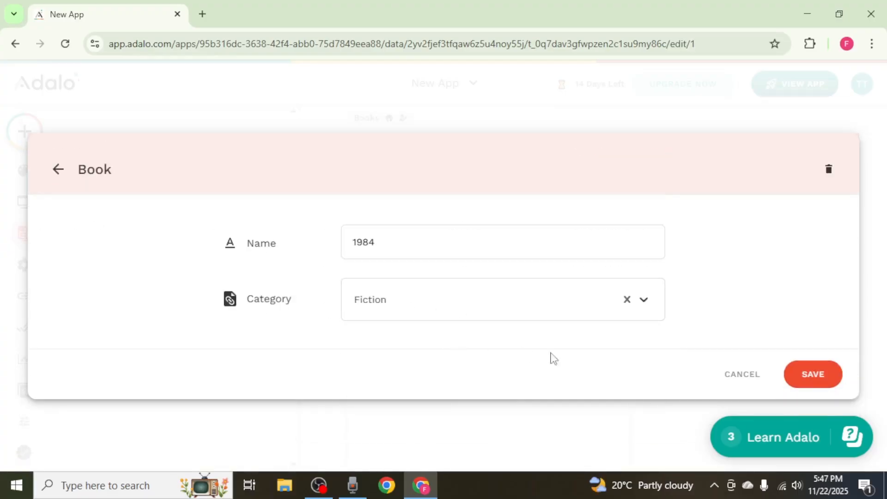
pyautogui.click(803, 375)
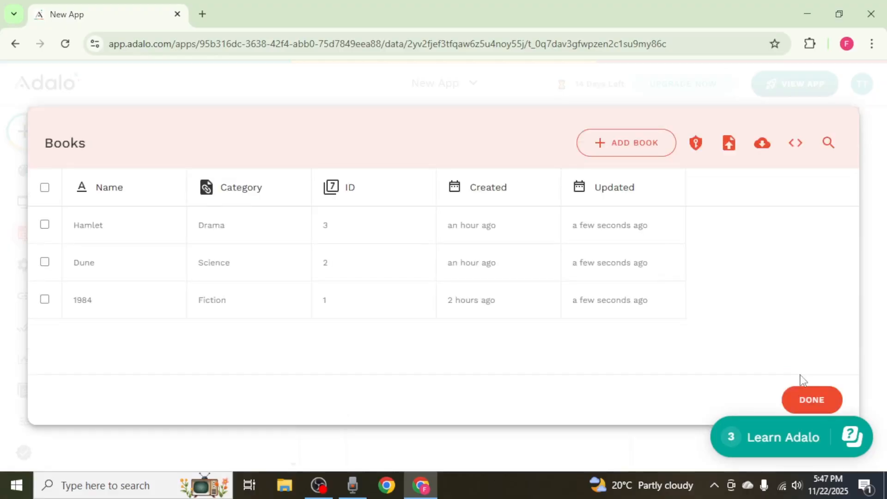
pyautogui.click(811, 400)
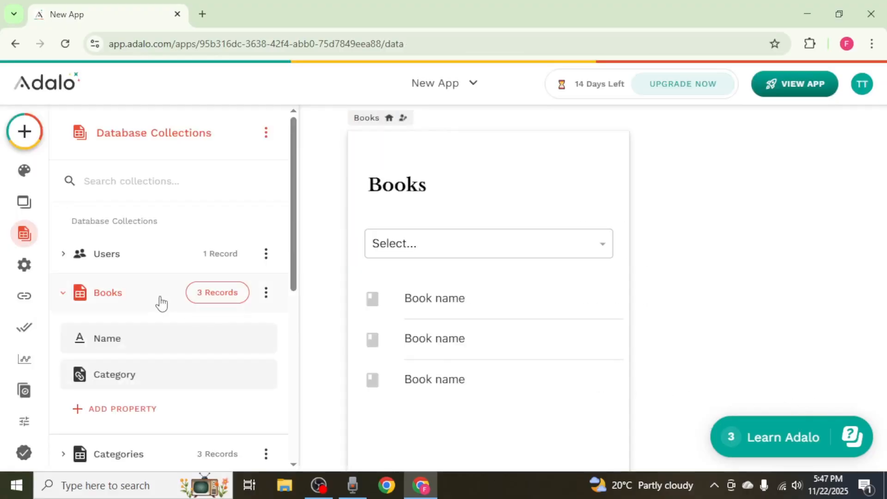
pyautogui.click(138, 297)
# Set the dropdown's menu options to the Categories collection, with Name as the label field
pyautogui.click(502, 254)
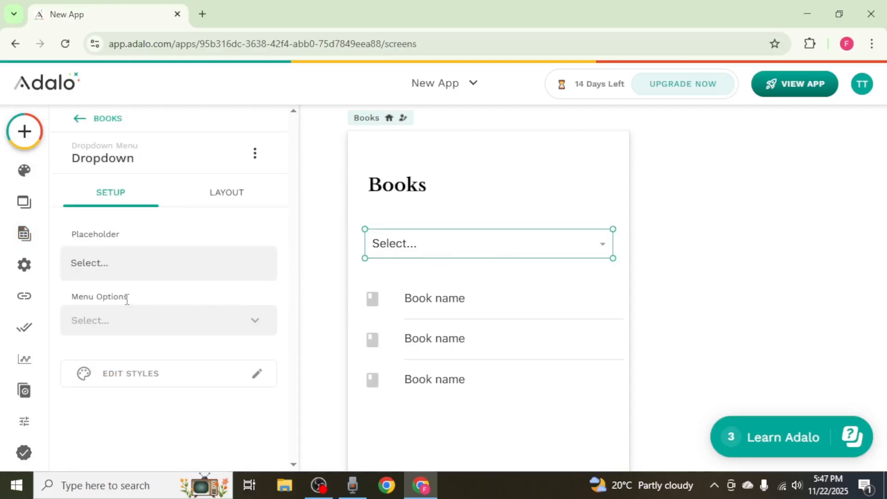
pyautogui.click(115, 316)
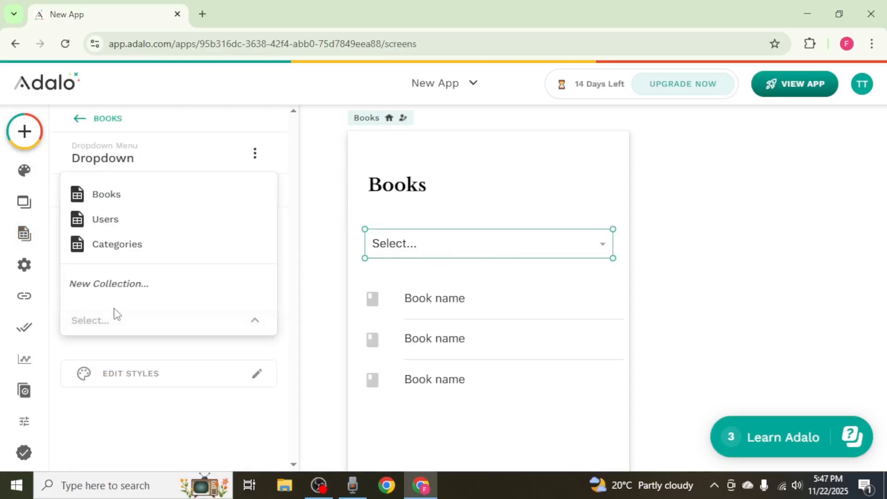
pyautogui.click(122, 253)
pyautogui.scroll(-5, 121, 257)
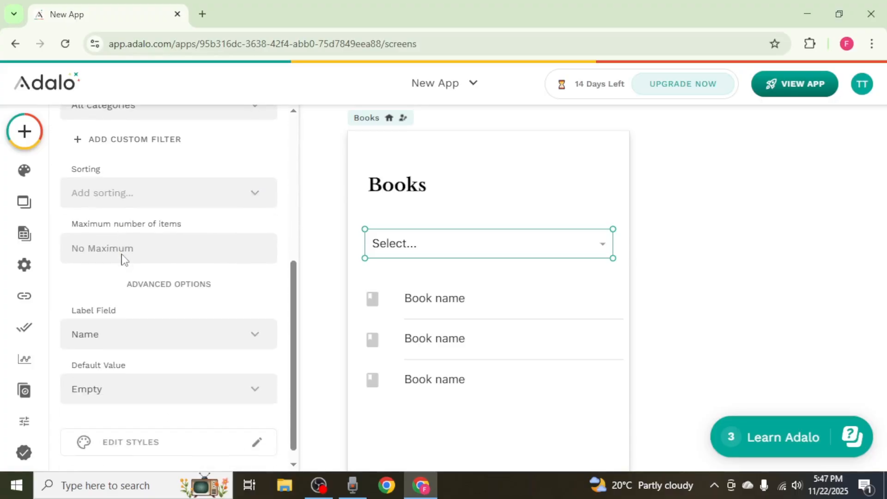
pyautogui.click(96, 343)
pyautogui.click(112, 225)
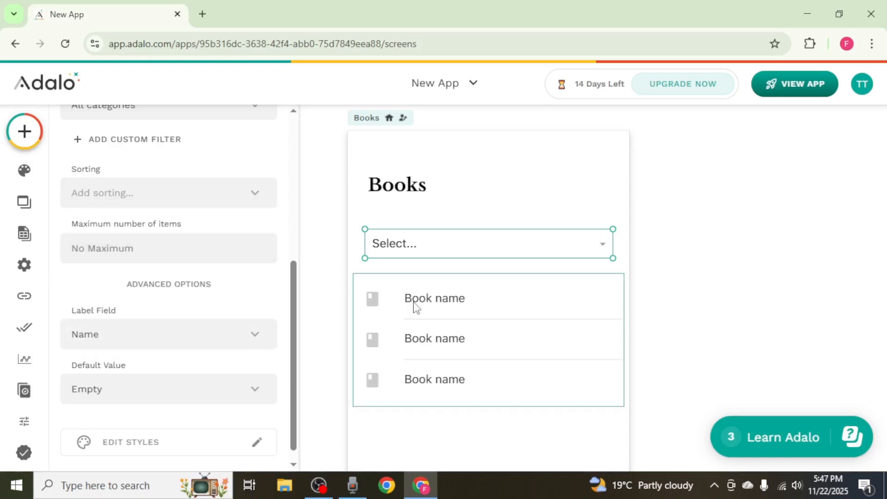
# Set the book list's subtitle to the name of the current book's category using dynamic text
pyautogui.click(533, 332)
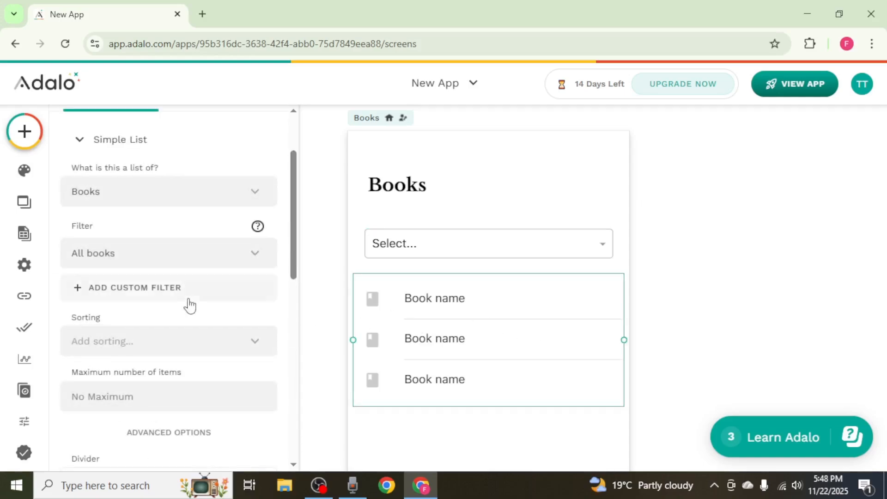
pyautogui.scroll(-10, 154, 291)
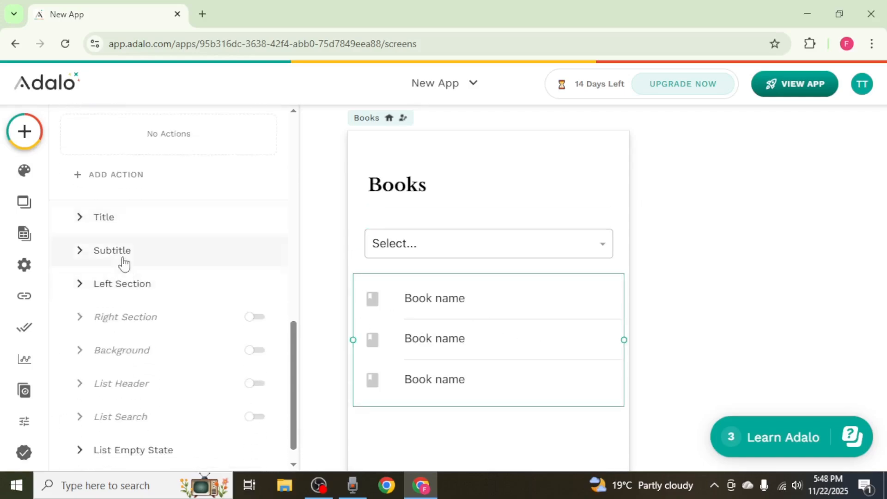
pyautogui.click(121, 259)
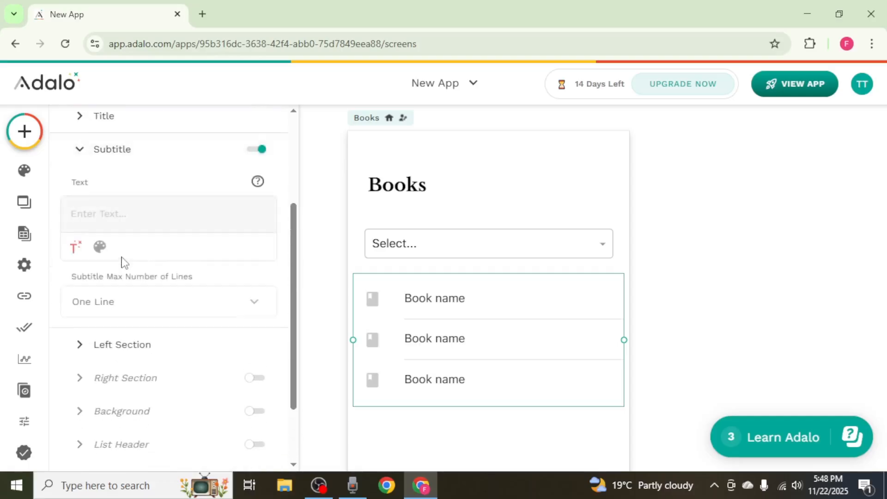
pyautogui.click(76, 254)
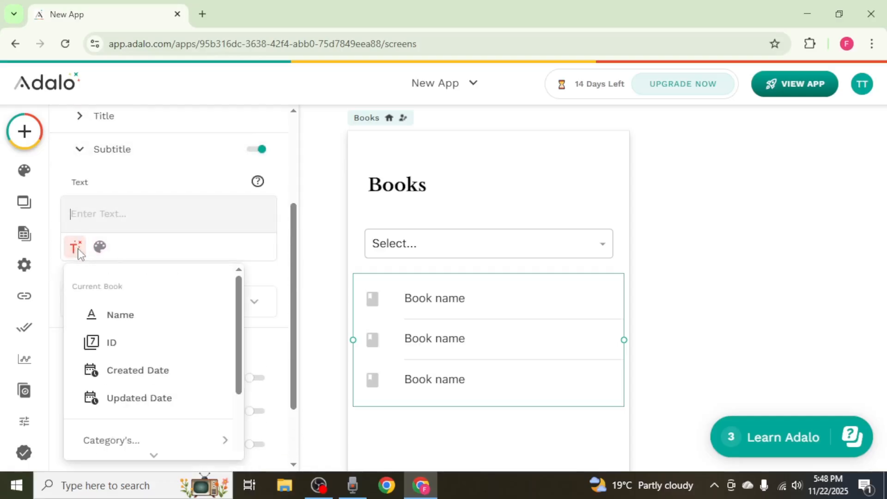
pyautogui.moveTo(160, 442)
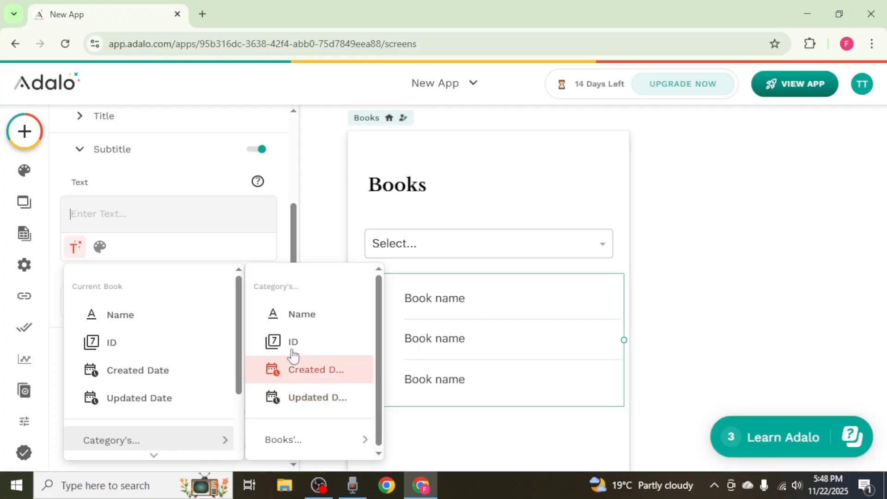
pyautogui.click(300, 319)
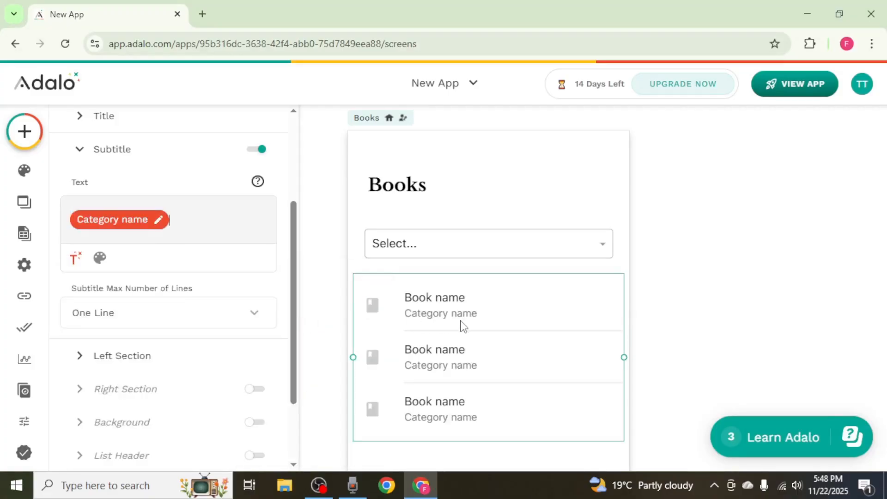
pyautogui.click(141, 153)
# Add a custom filter to the book list on Current Book > Category > Name with the Contains condition
pyautogui.scroll(3, 164, 227)
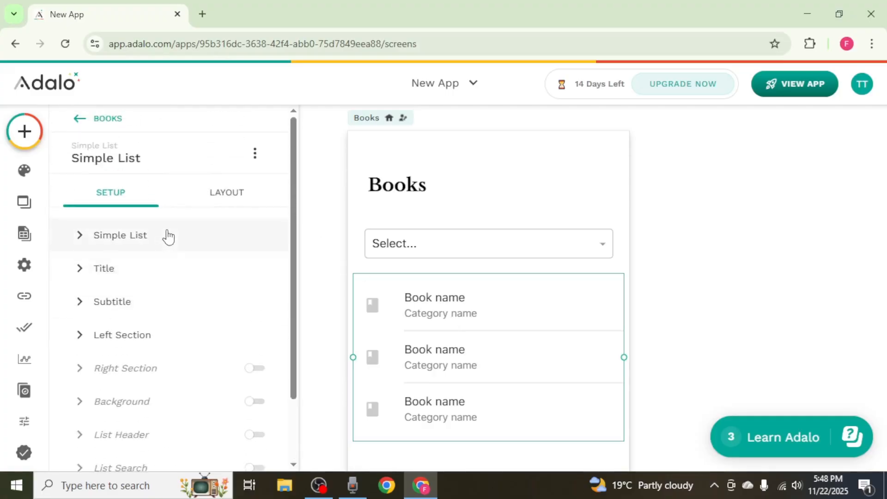
pyautogui.click(168, 237)
pyautogui.scroll(-2, 172, 245)
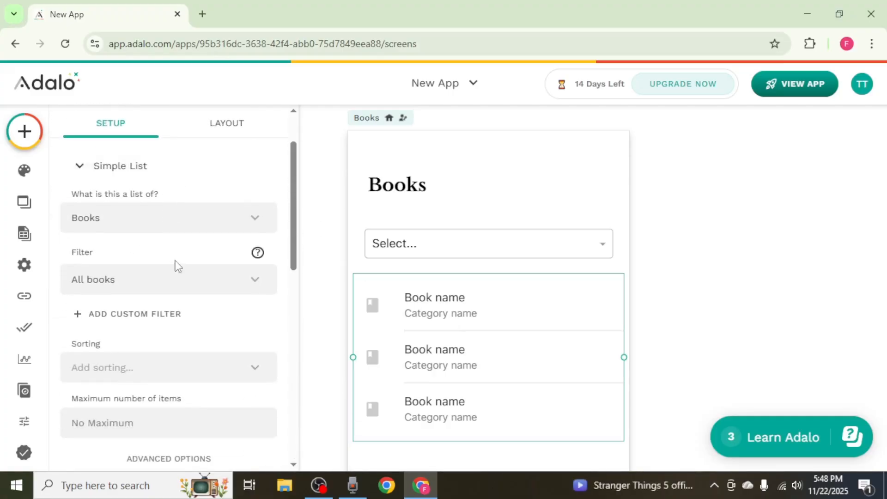
pyautogui.click(159, 315)
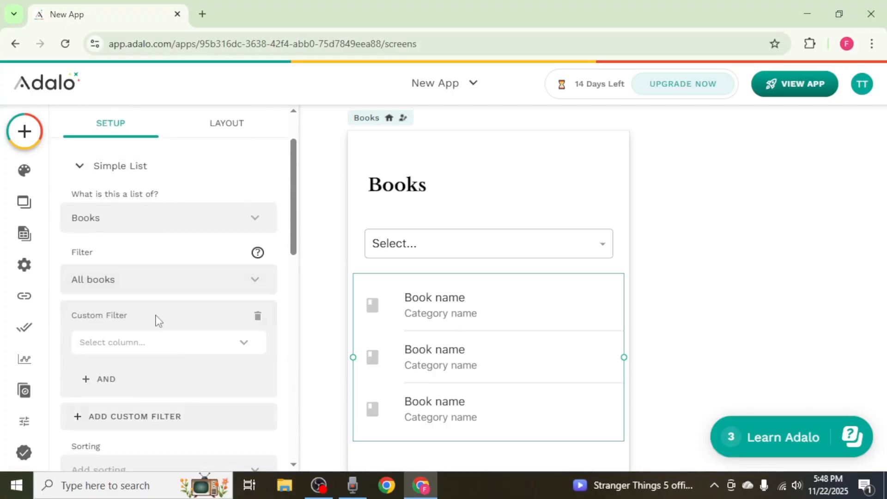
pyautogui.click(181, 346)
pyautogui.moveTo(198, 312)
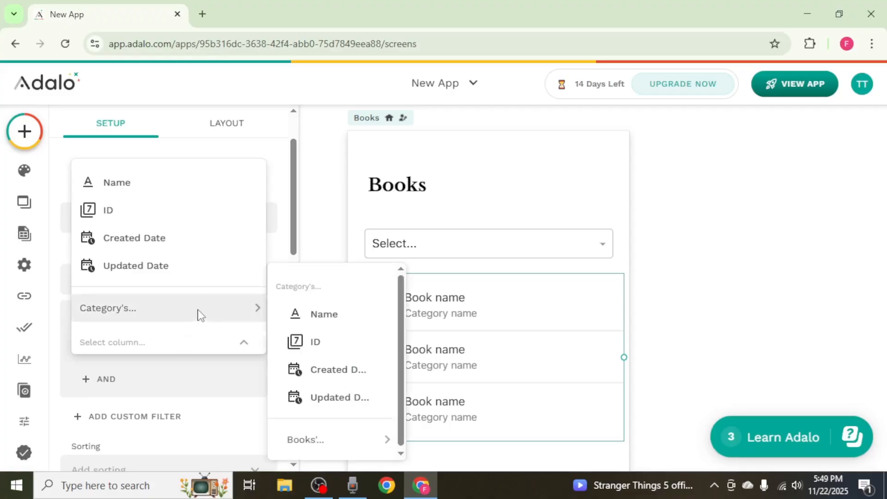
pyautogui.click(298, 318)
pyautogui.click(170, 380)
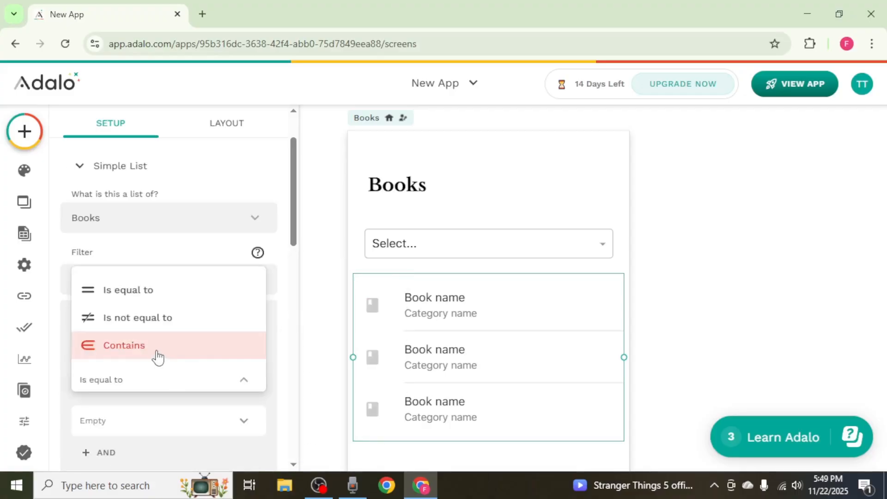
pyautogui.click(157, 347)
# Set the custom filter's comparison value to the Name of the category selected in the dropdown and deselect the list
pyautogui.scroll(-2, 156, 358)
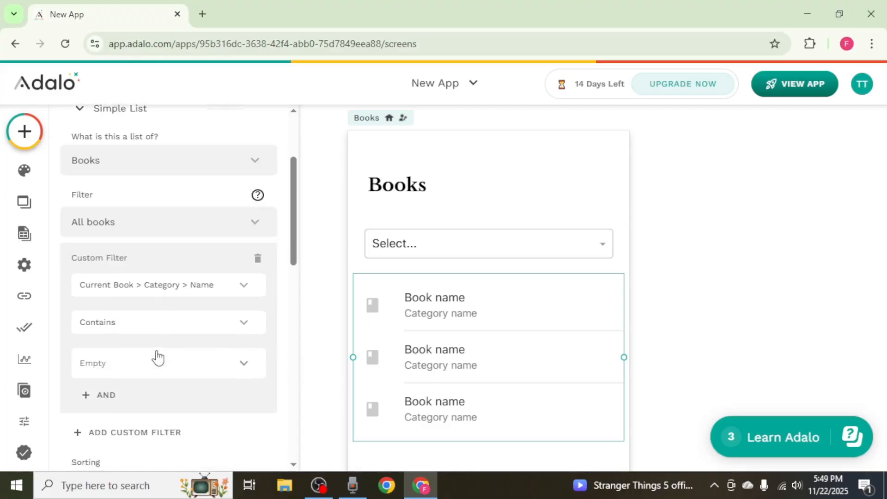
pyautogui.click(247, 364)
pyautogui.moveTo(259, 323)
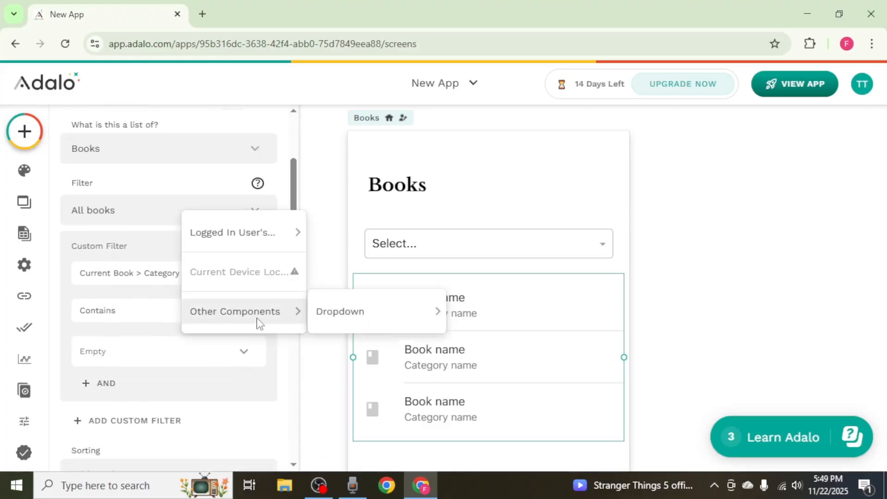
pyautogui.moveTo(358, 318)
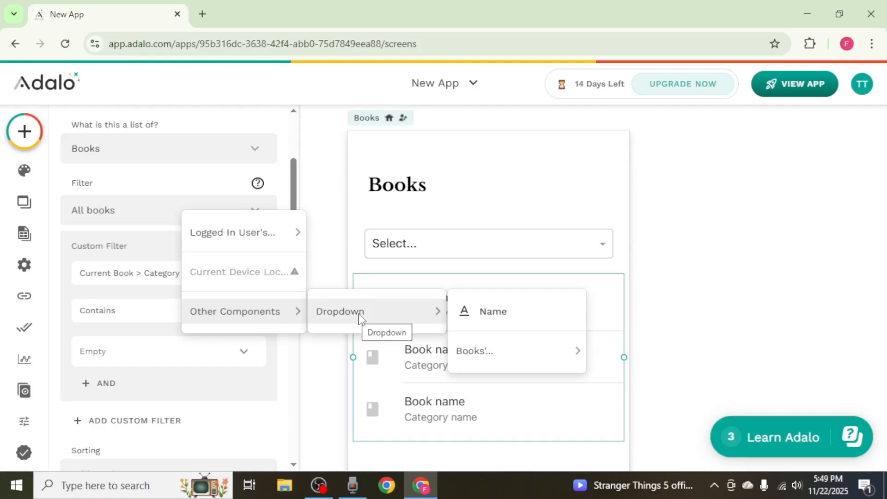
pyautogui.click(468, 319)
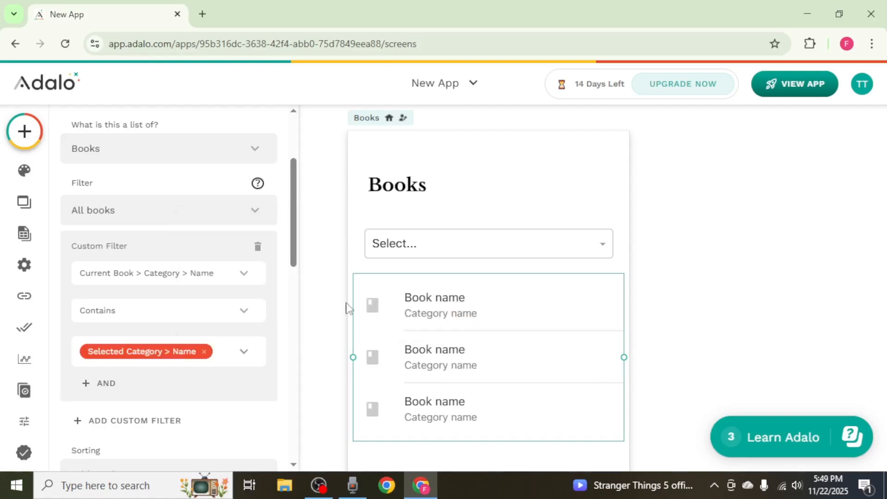
pyautogui.click(311, 300)
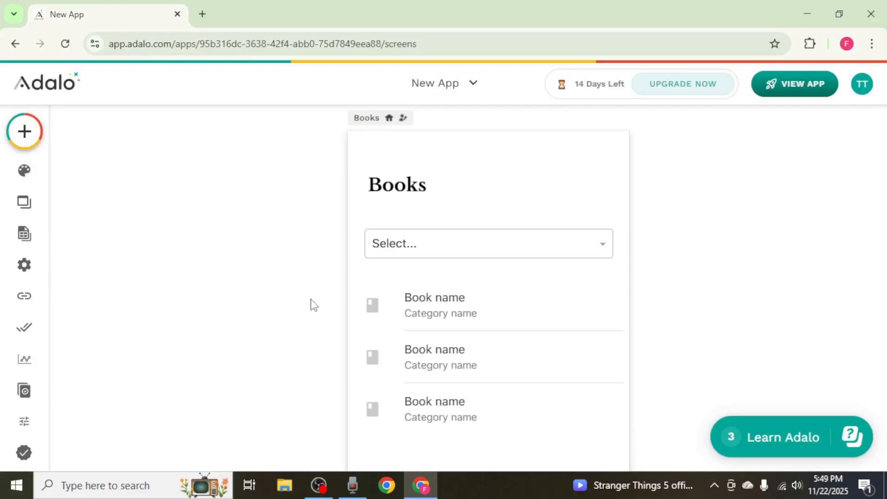
# Open the staging preview and test the dropdown filter with Fiction, Science and Drama
pyautogui.click(802, 89)
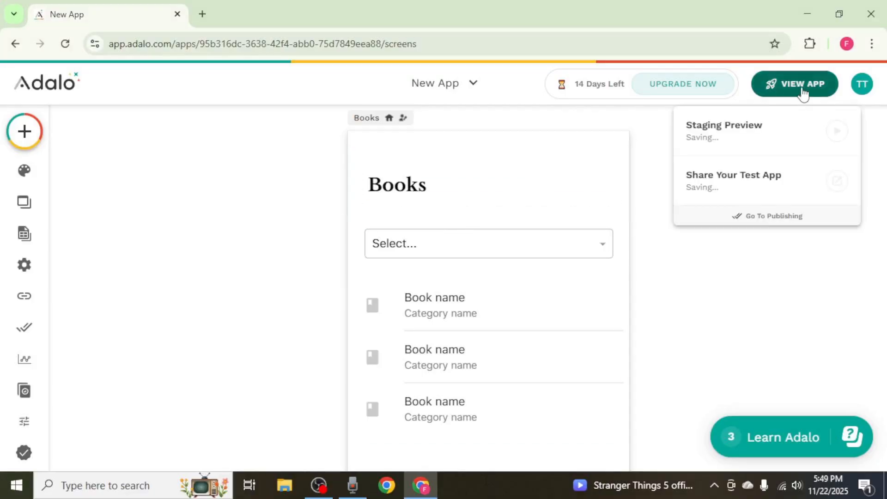
pyautogui.click(778, 139)
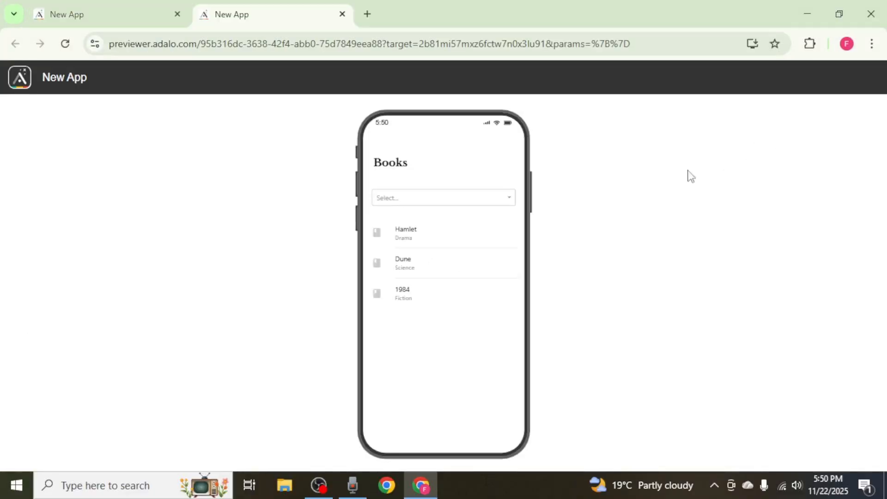
pyautogui.click(509, 198)
pyautogui.click(485, 234)
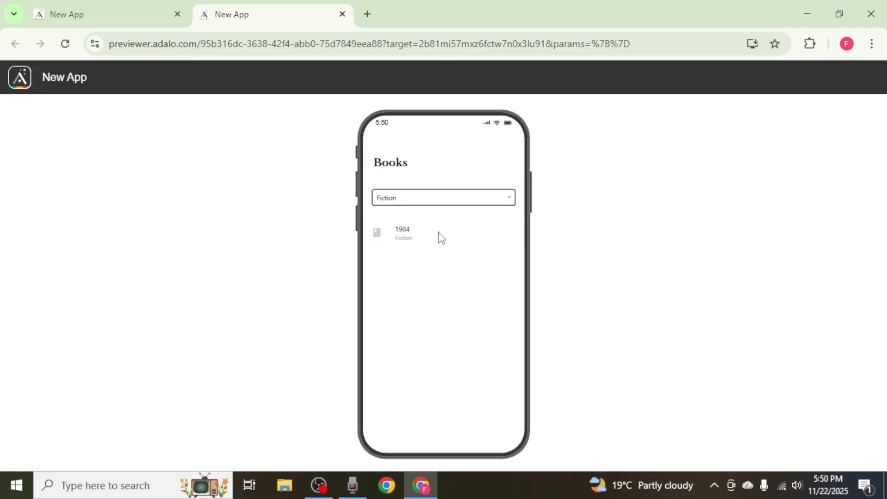
pyautogui.click(440, 199)
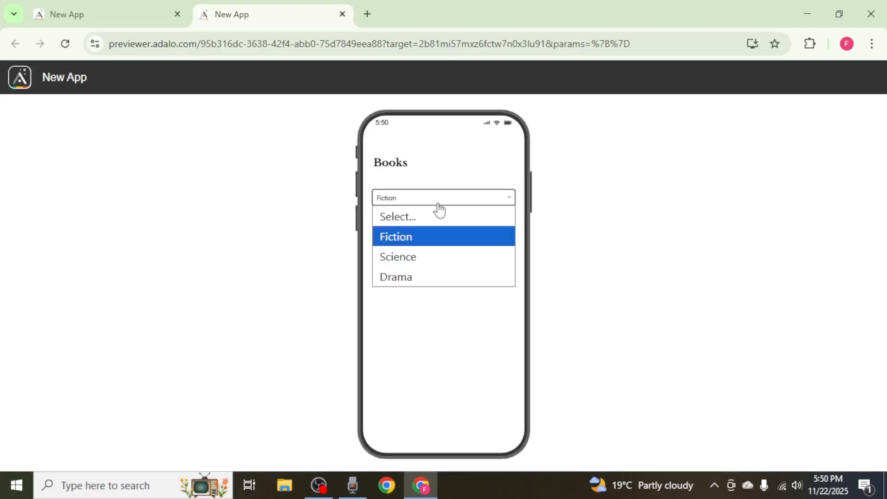
pyautogui.click(430, 258)
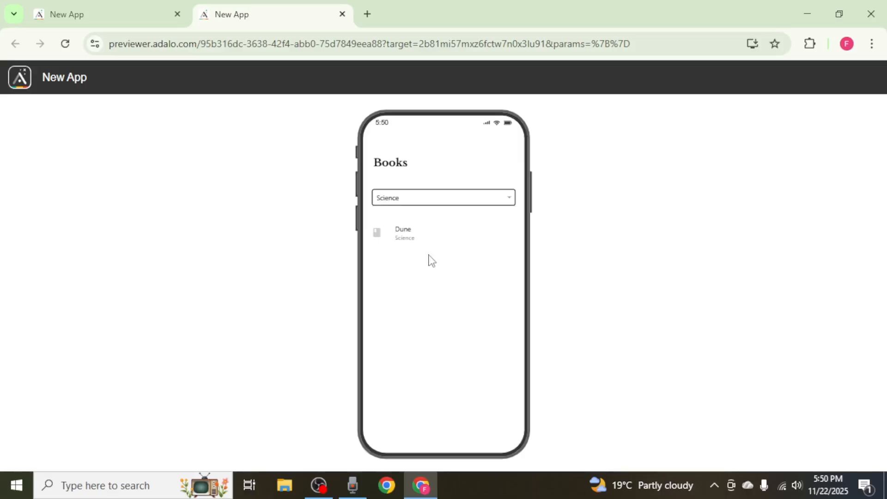
pyautogui.click(440, 203)
pyautogui.click(421, 277)
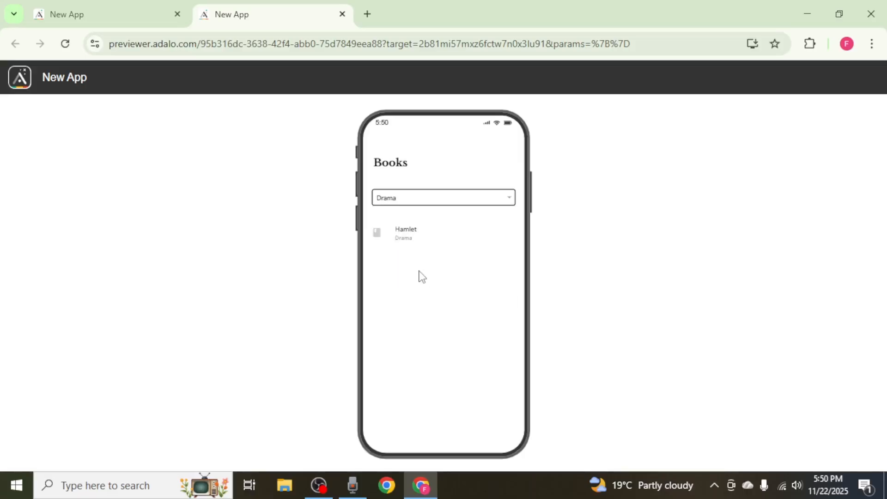